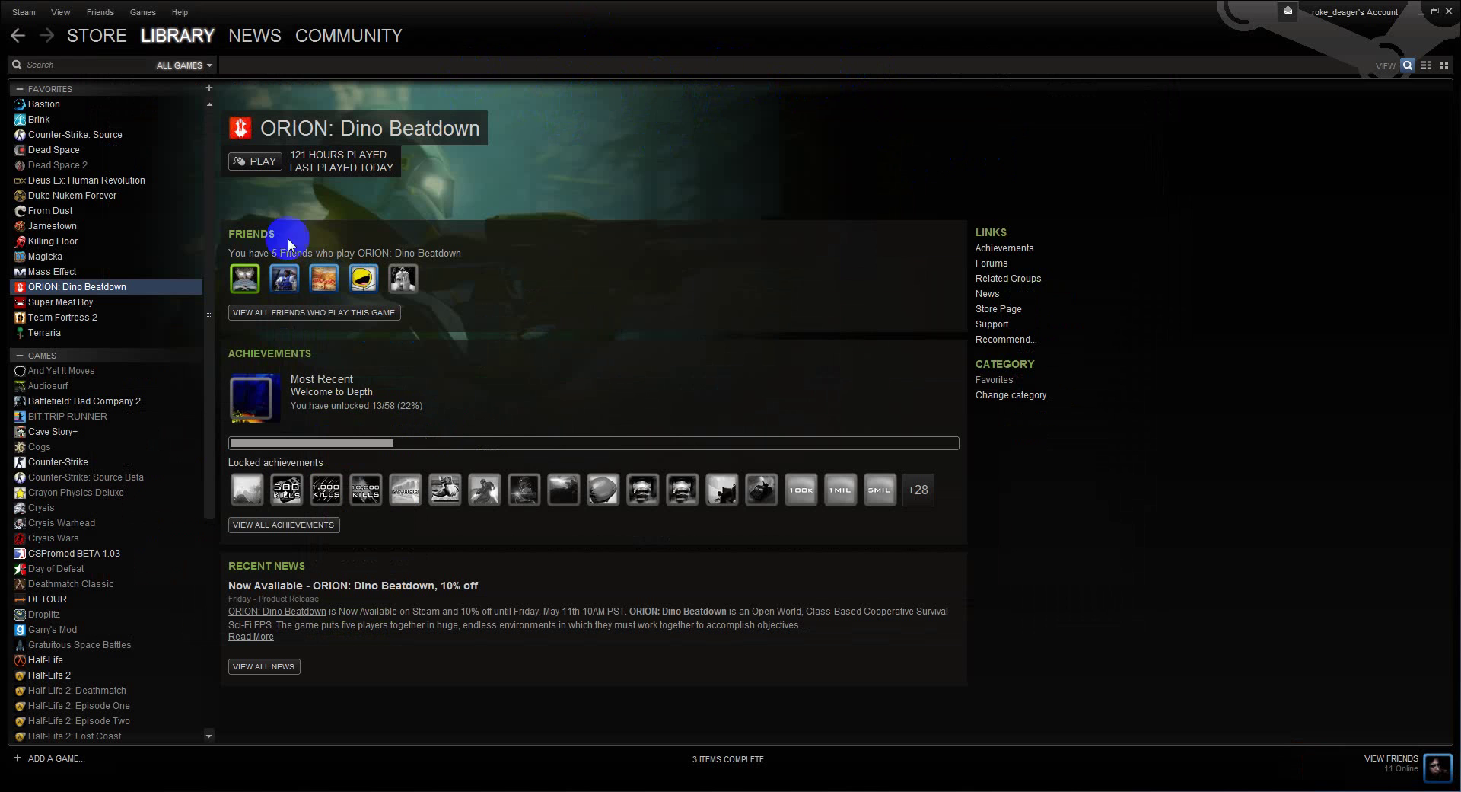
Defragment ORION: Dino Beatdown's cache files from the Local Files page of its Properties
{"action": "right_click", "coordinate": [142, 287]}
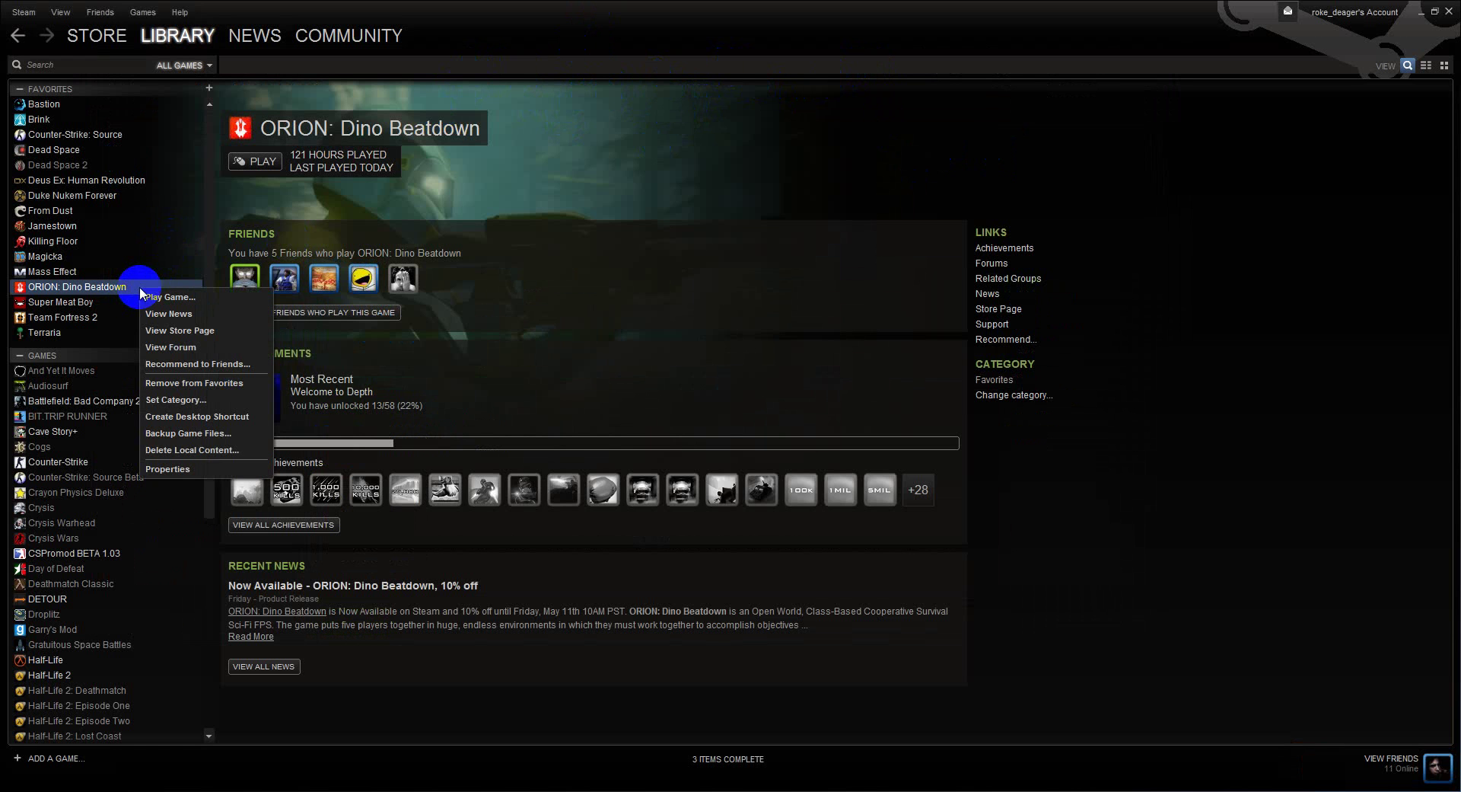
{"action": "left_click", "coordinate": [170, 472]}
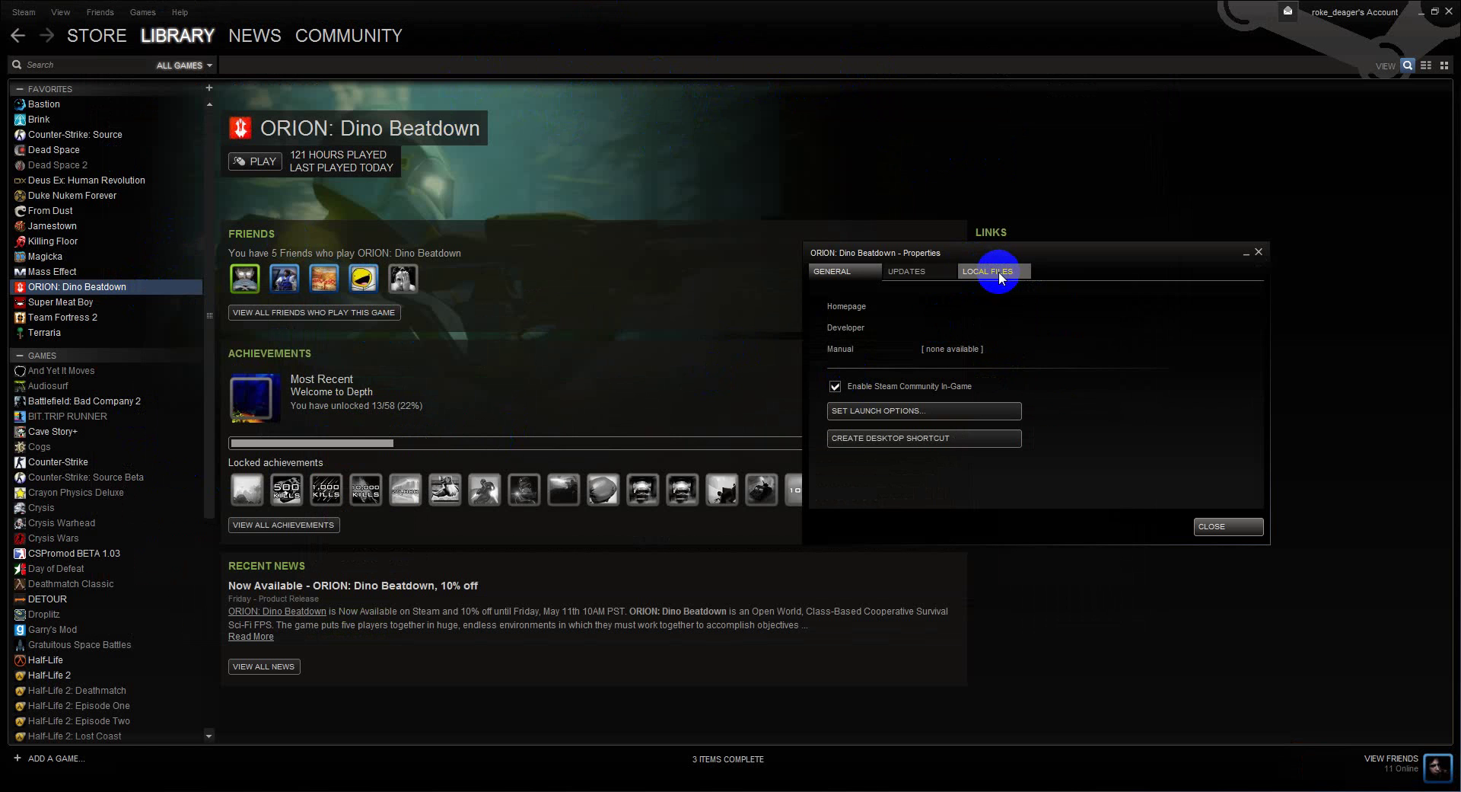
{"action": "left_click", "coordinate": [997, 279]}
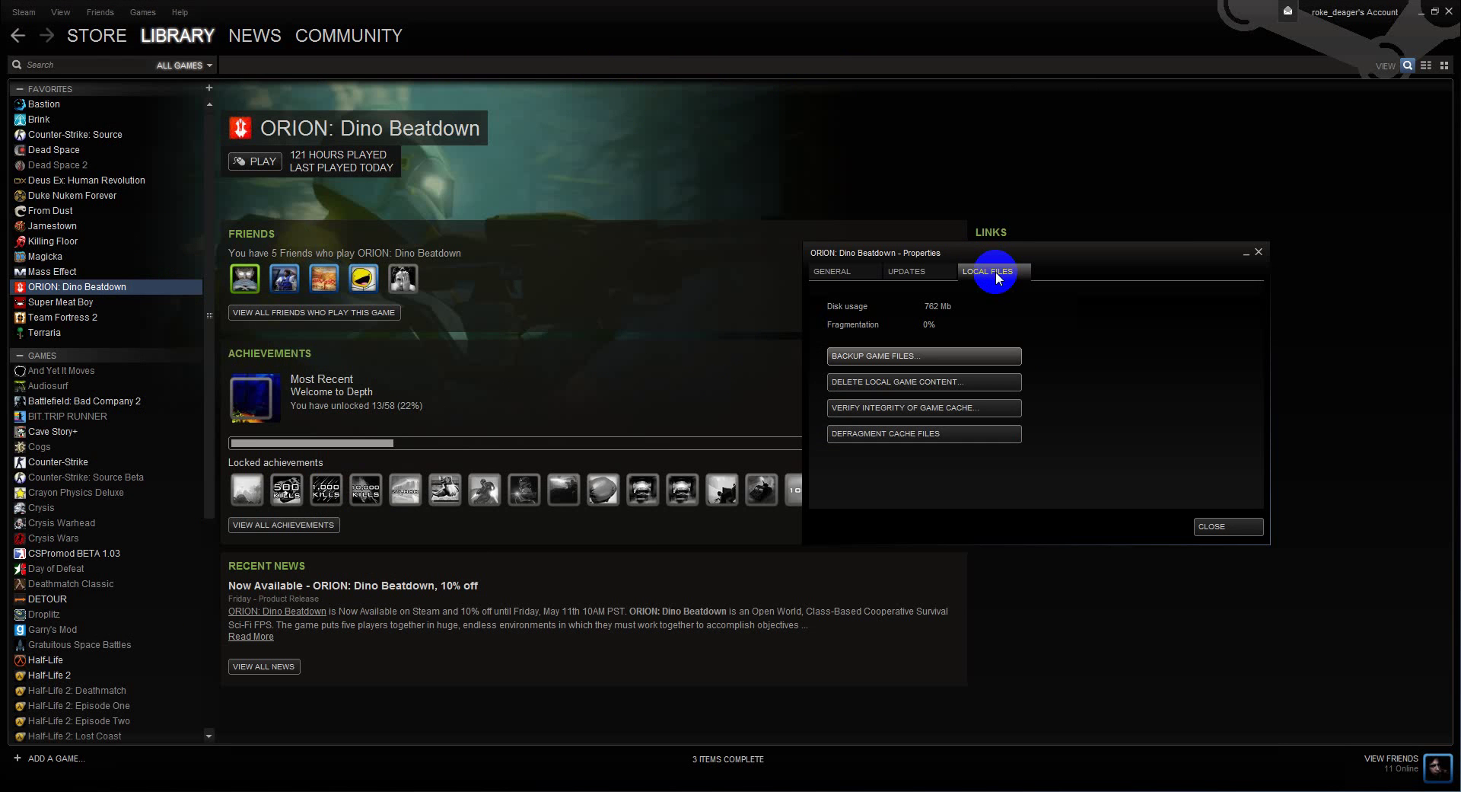
{"action": "left_click", "coordinate": [951, 431]}
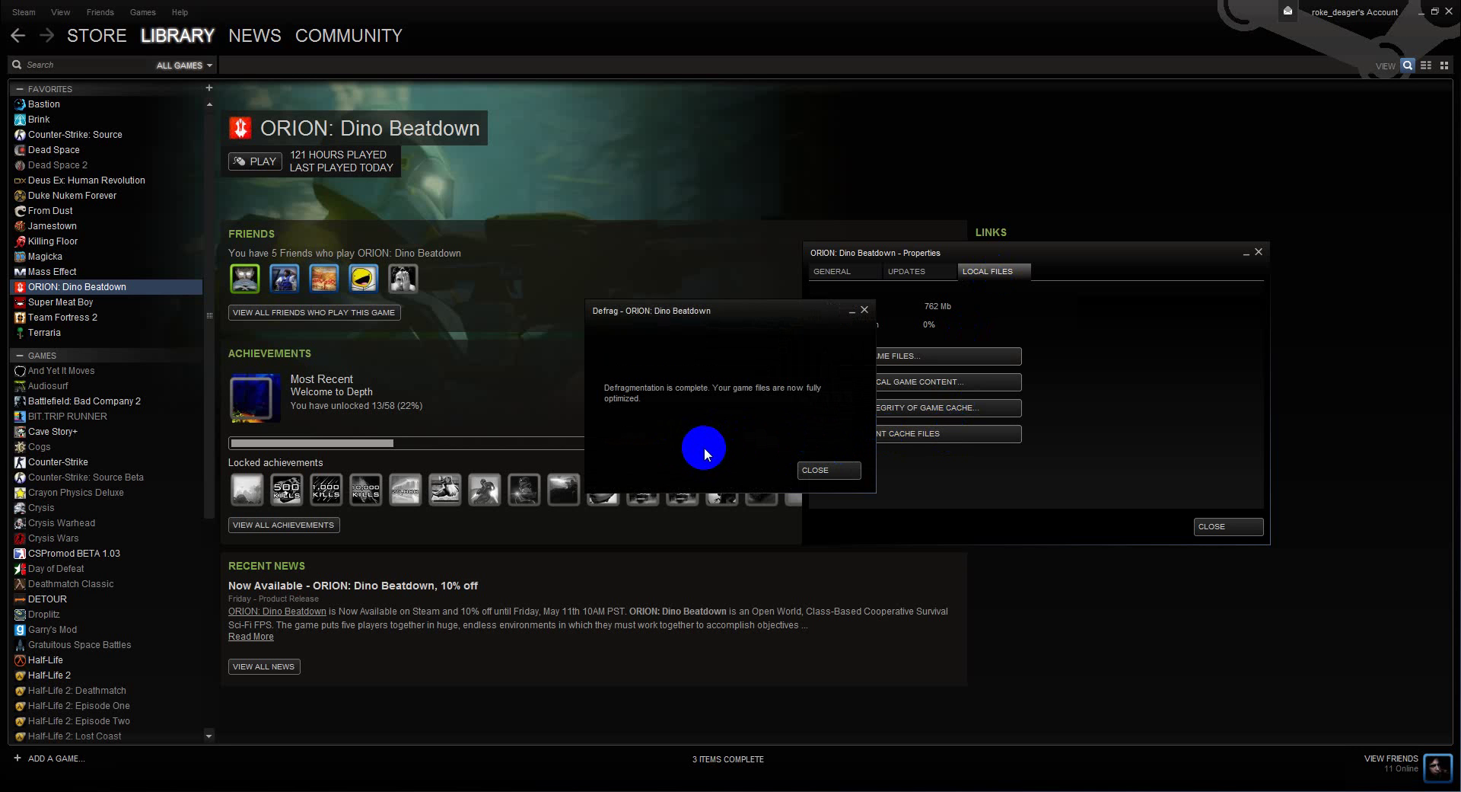
{"action": "left_click", "coordinate": [820, 469]}
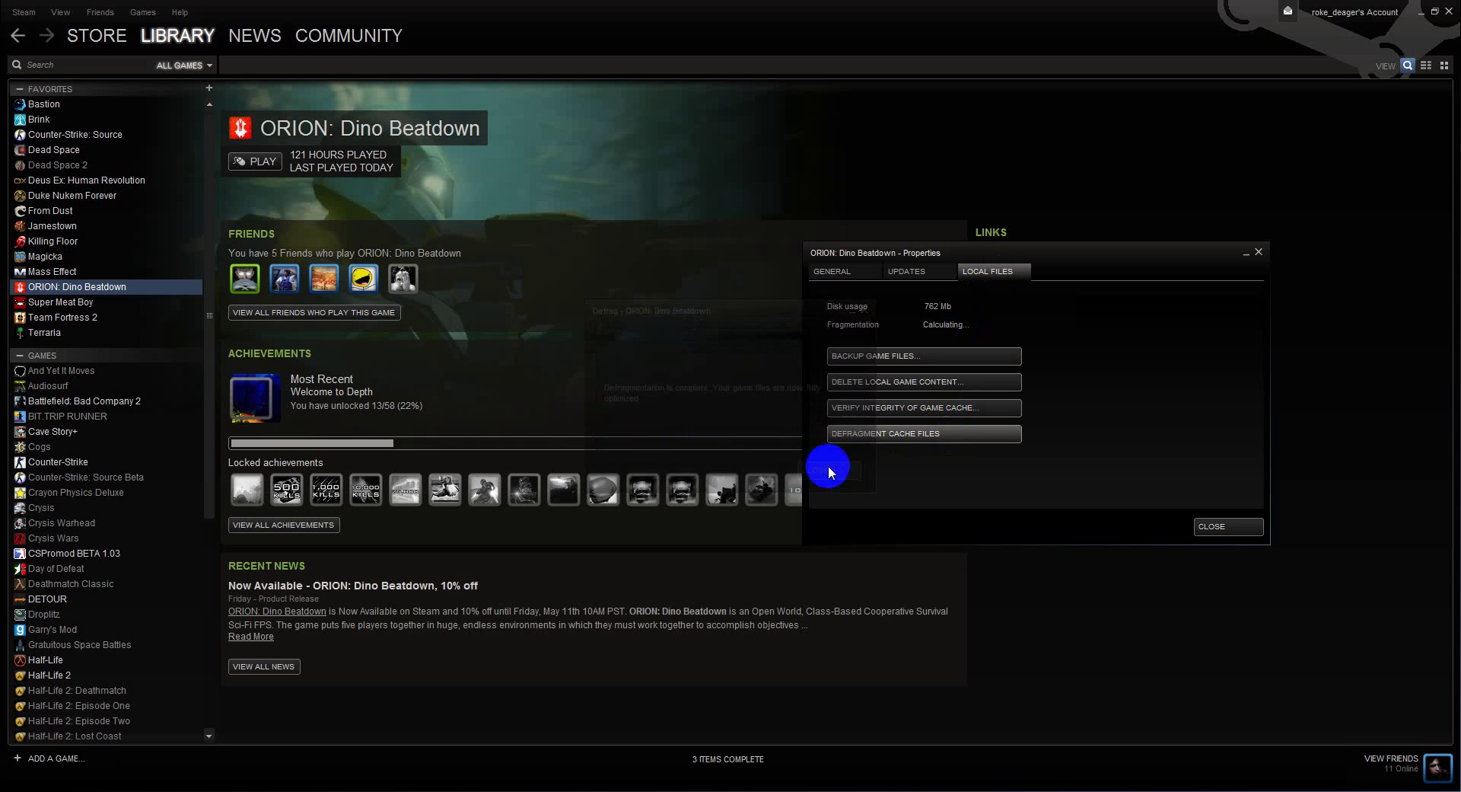
Verify the game cache integrity; 1 file fails validation and will be reacquired
{"action": "left_click", "coordinate": [932, 410]}
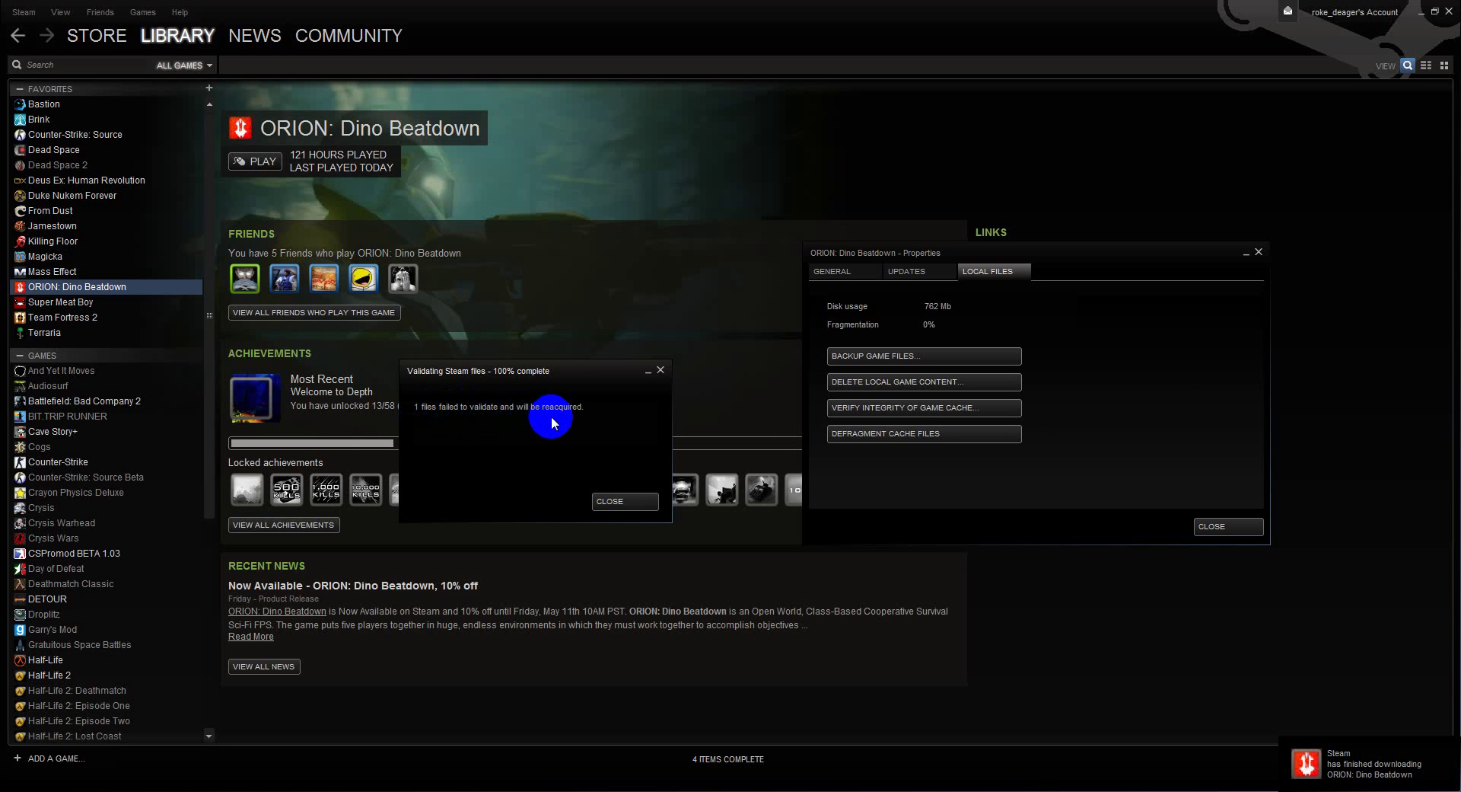
Re-verify ORION: Dino Beatdown's game cache until all files validate successfully
{"action": "left_click", "coordinate": [632, 501]}
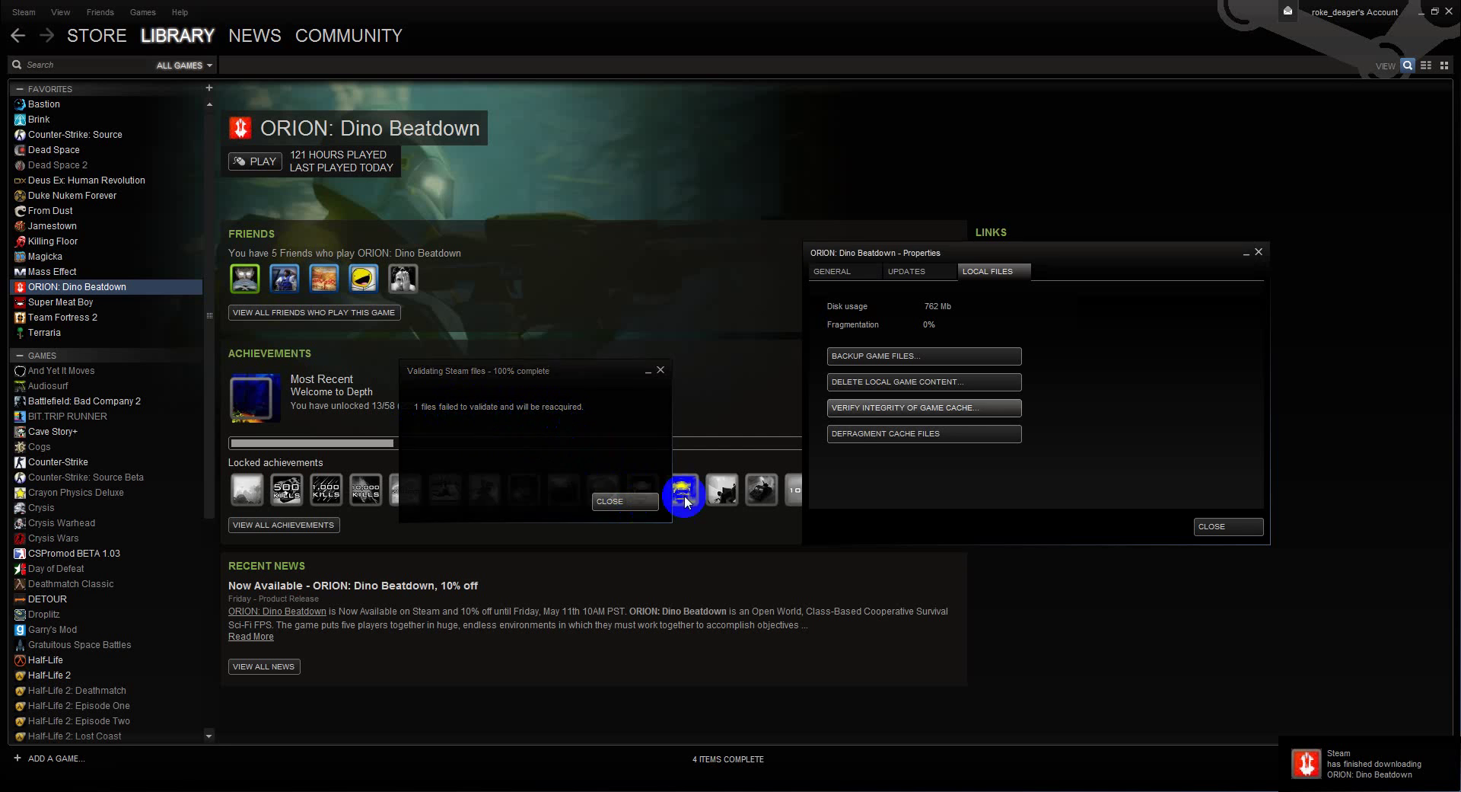
{"action": "left_click", "coordinate": [914, 408]}
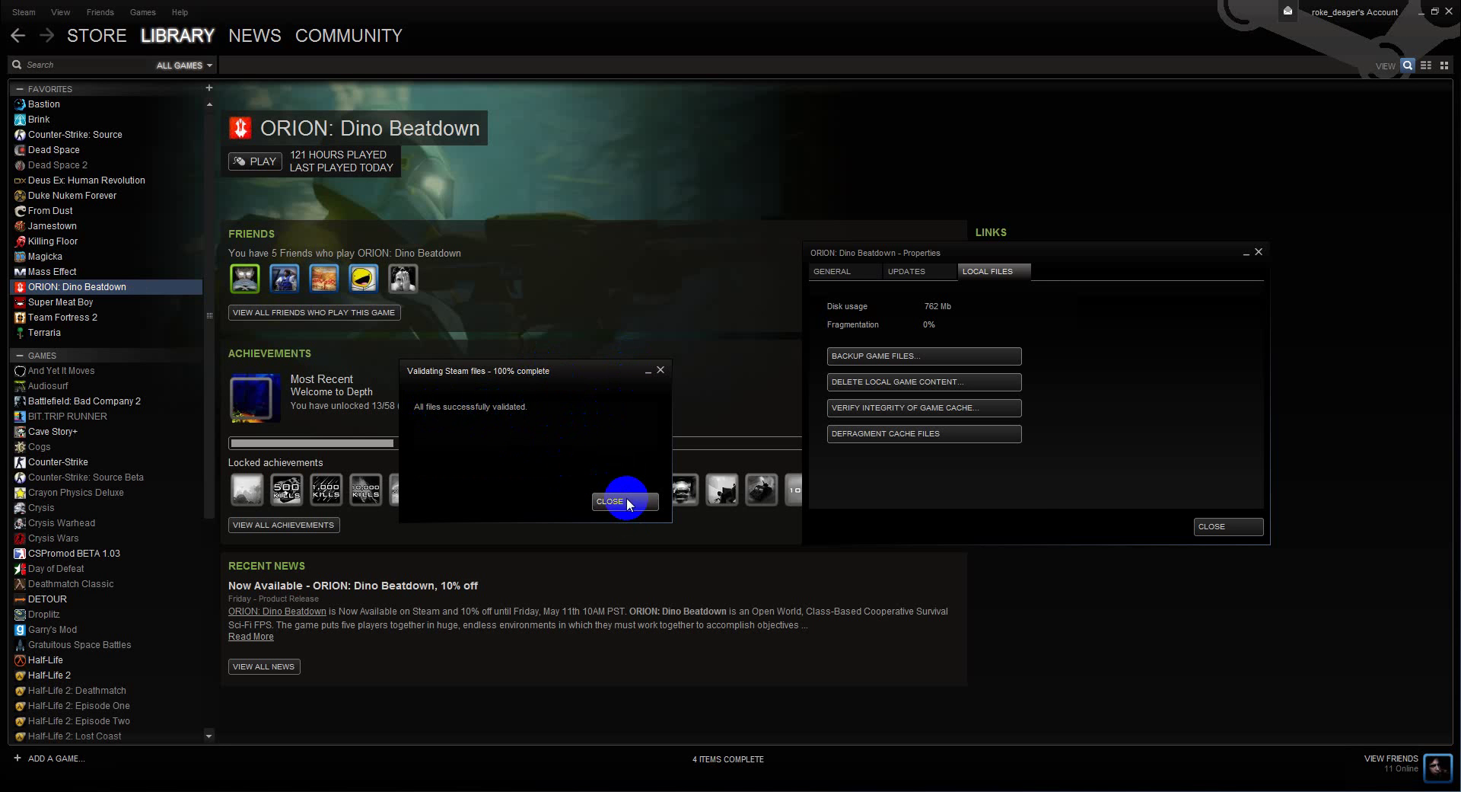
{"action": "left_click", "coordinate": [625, 502]}
Launch ORION: Dino Beatdown past the Windows XP Service Pack 3 installation error
{"action": "left_click", "coordinate": [1212, 528]}
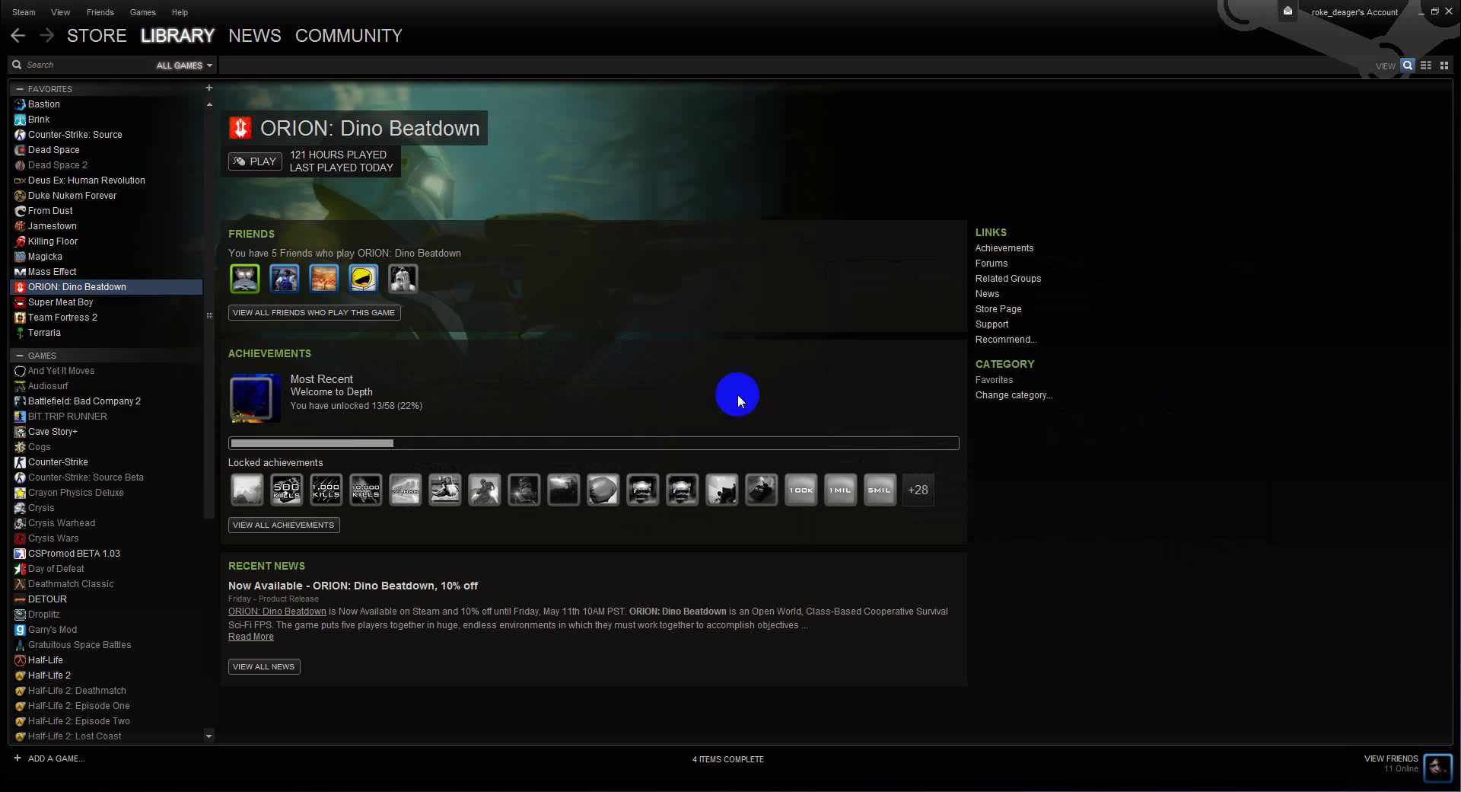
{"action": "left_click", "coordinate": [251, 161]}
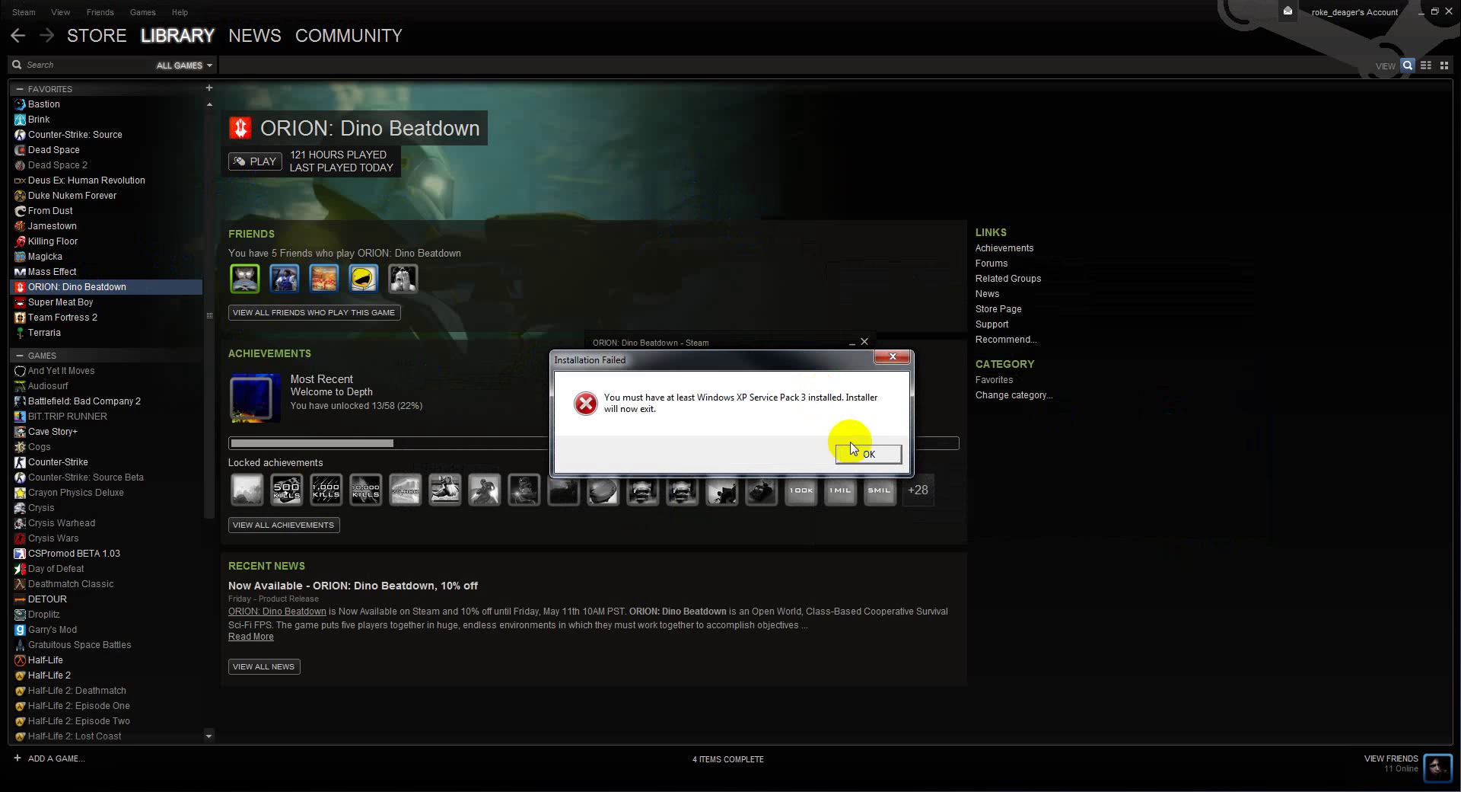
{"action": "left_click", "coordinate": [869, 456]}
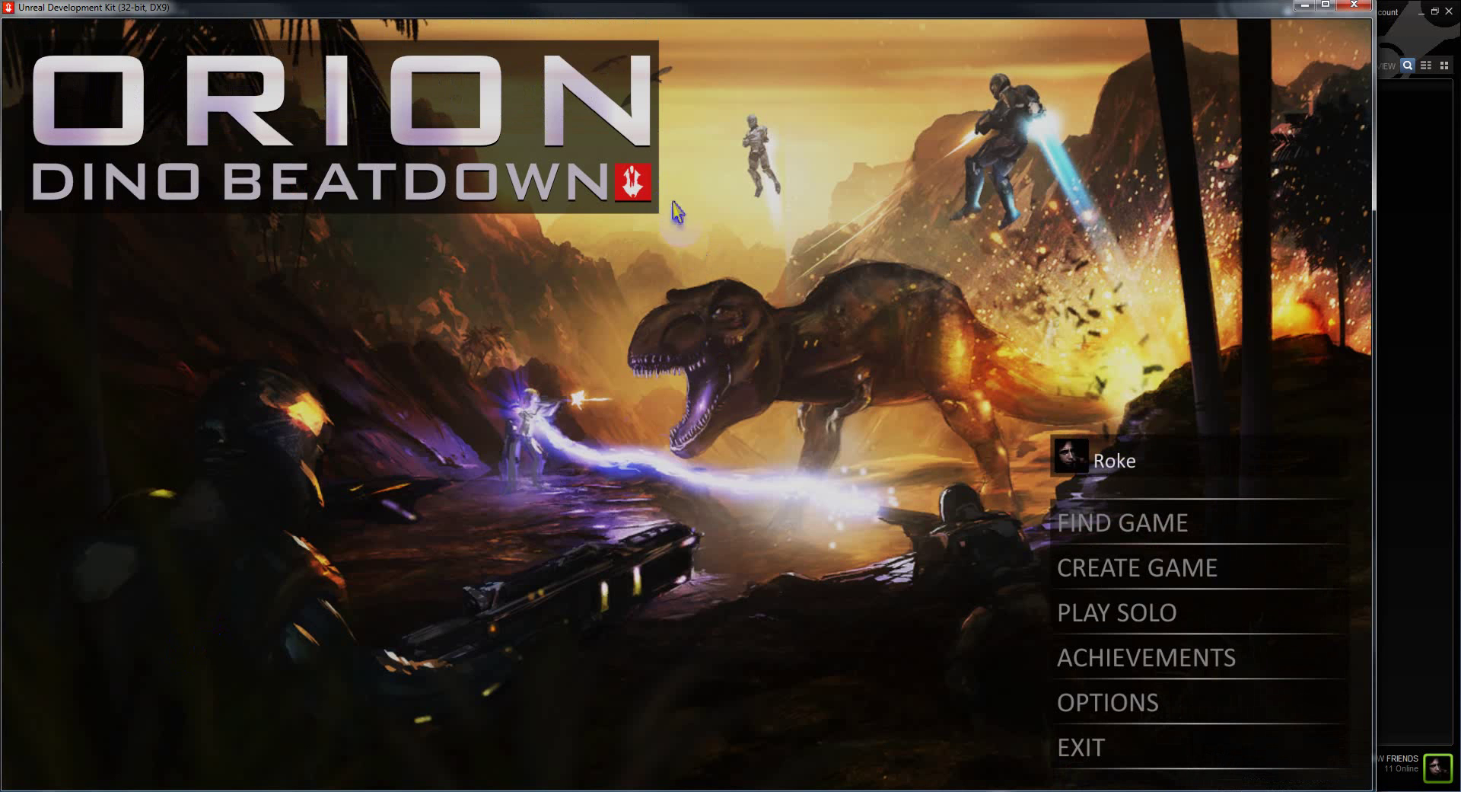
Refresh the Find Game server list to 131 servers and select Dallas 1
{"action": "left_click", "coordinate": [1151, 521]}
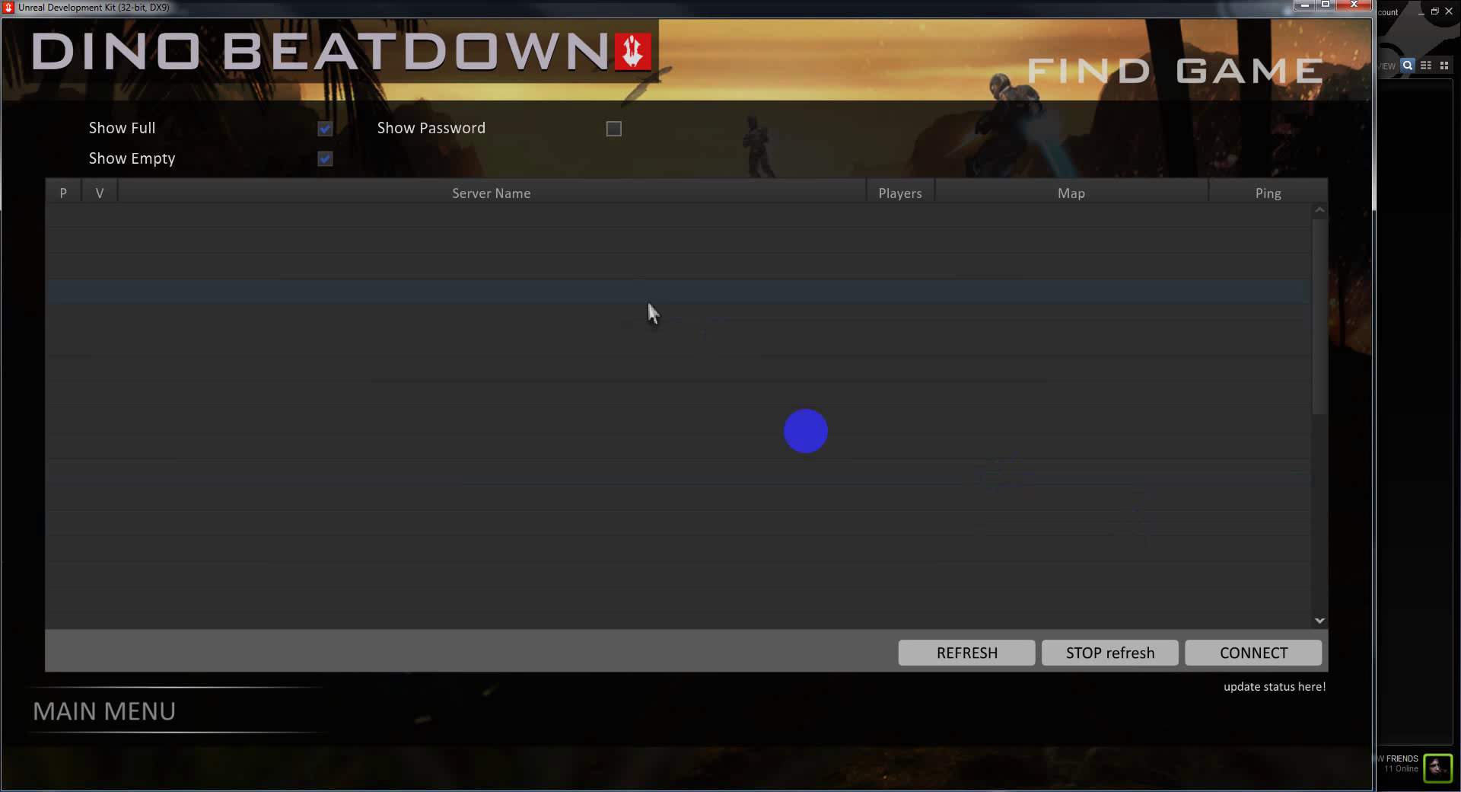
{"action": "left_click", "coordinate": [972, 652]}
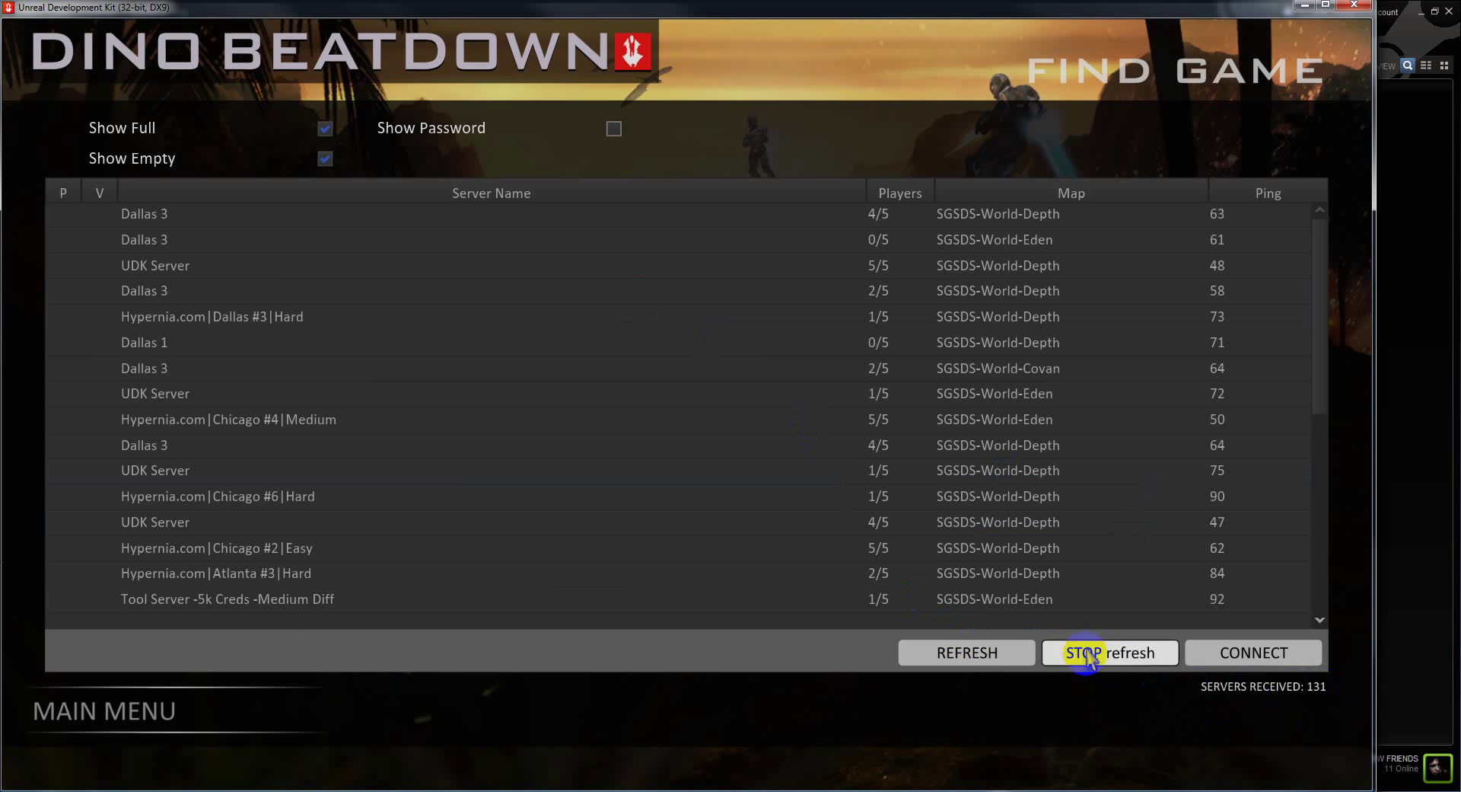
{"action": "left_click", "coordinate": [972, 390]}
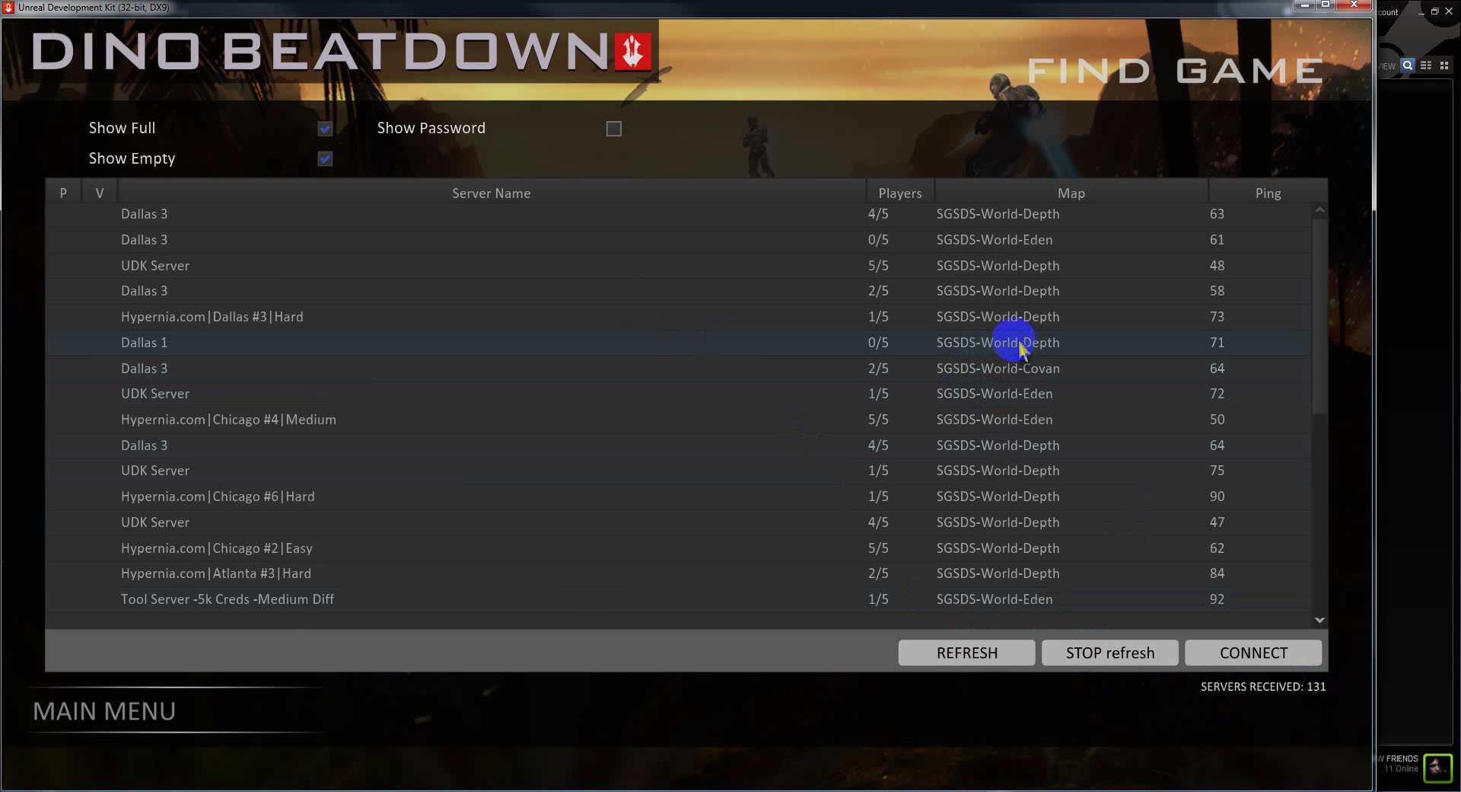
{"action": "left_click", "coordinate": [1011, 347]}
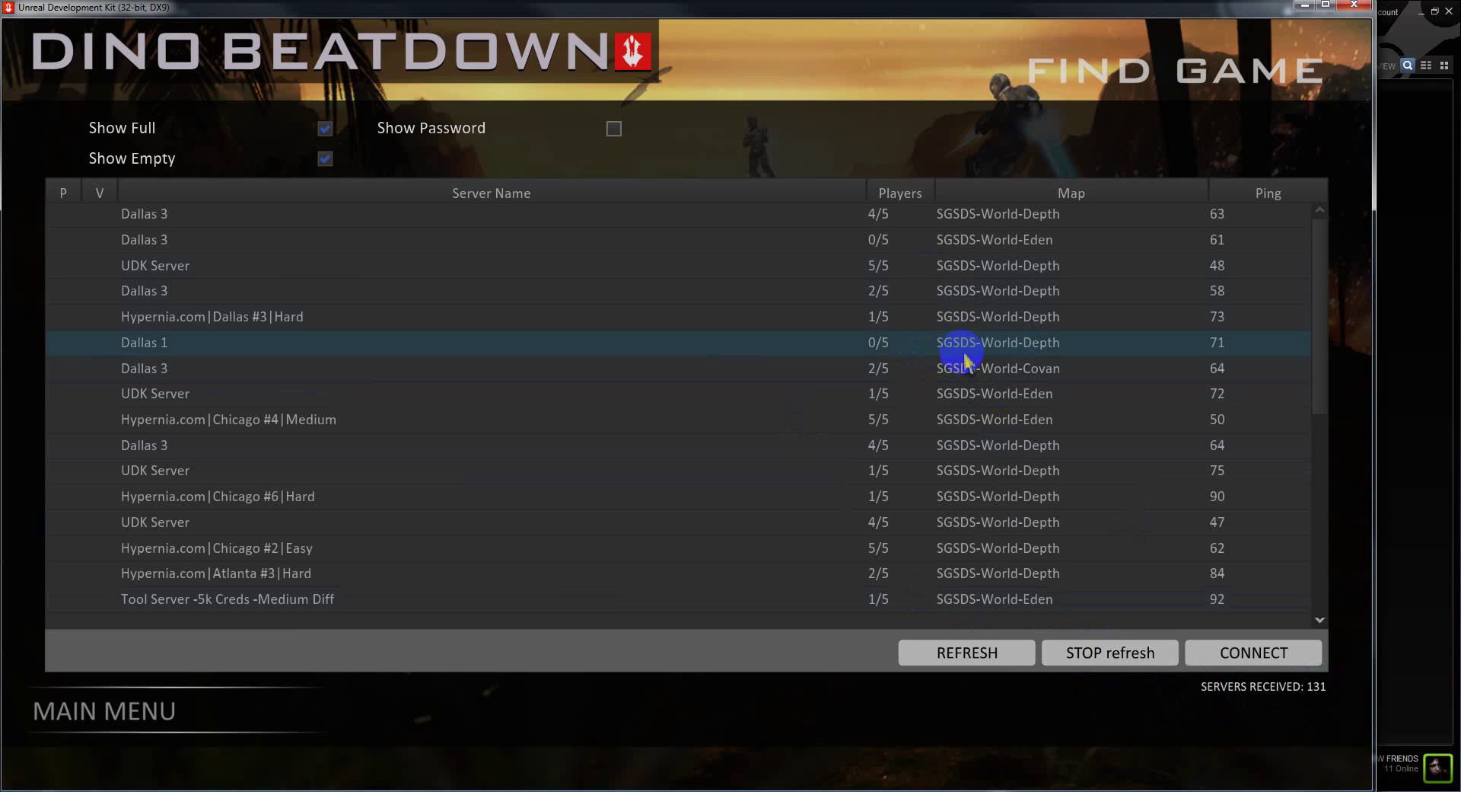
Connect to the Dallas 1 server and wait for the class-selection screen
{"action": "left_click", "coordinate": [1229, 660]}
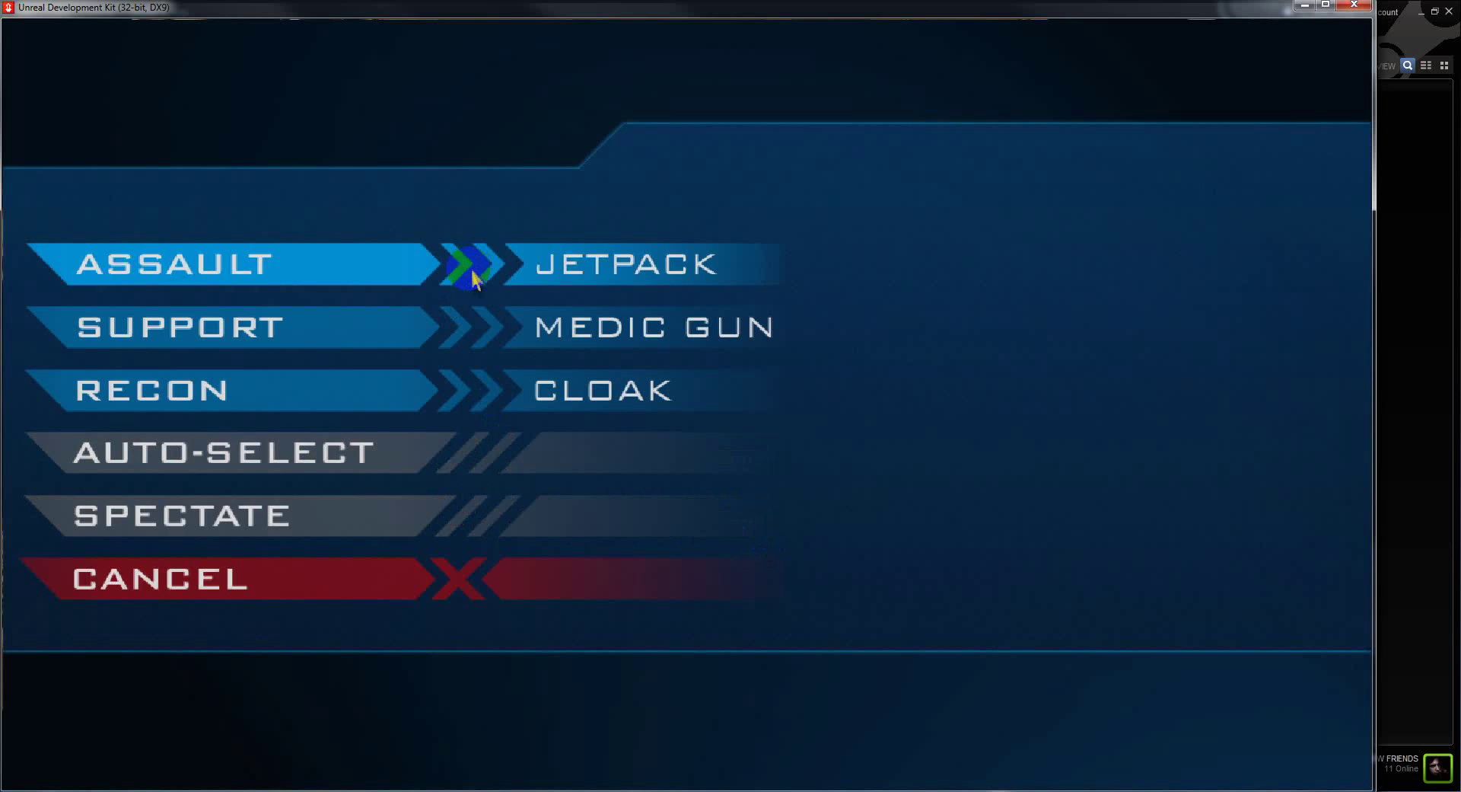
Spawn as Assault and walk out through the gate onto the vehicle
{"action": "left_click", "coordinate": [473, 278]}
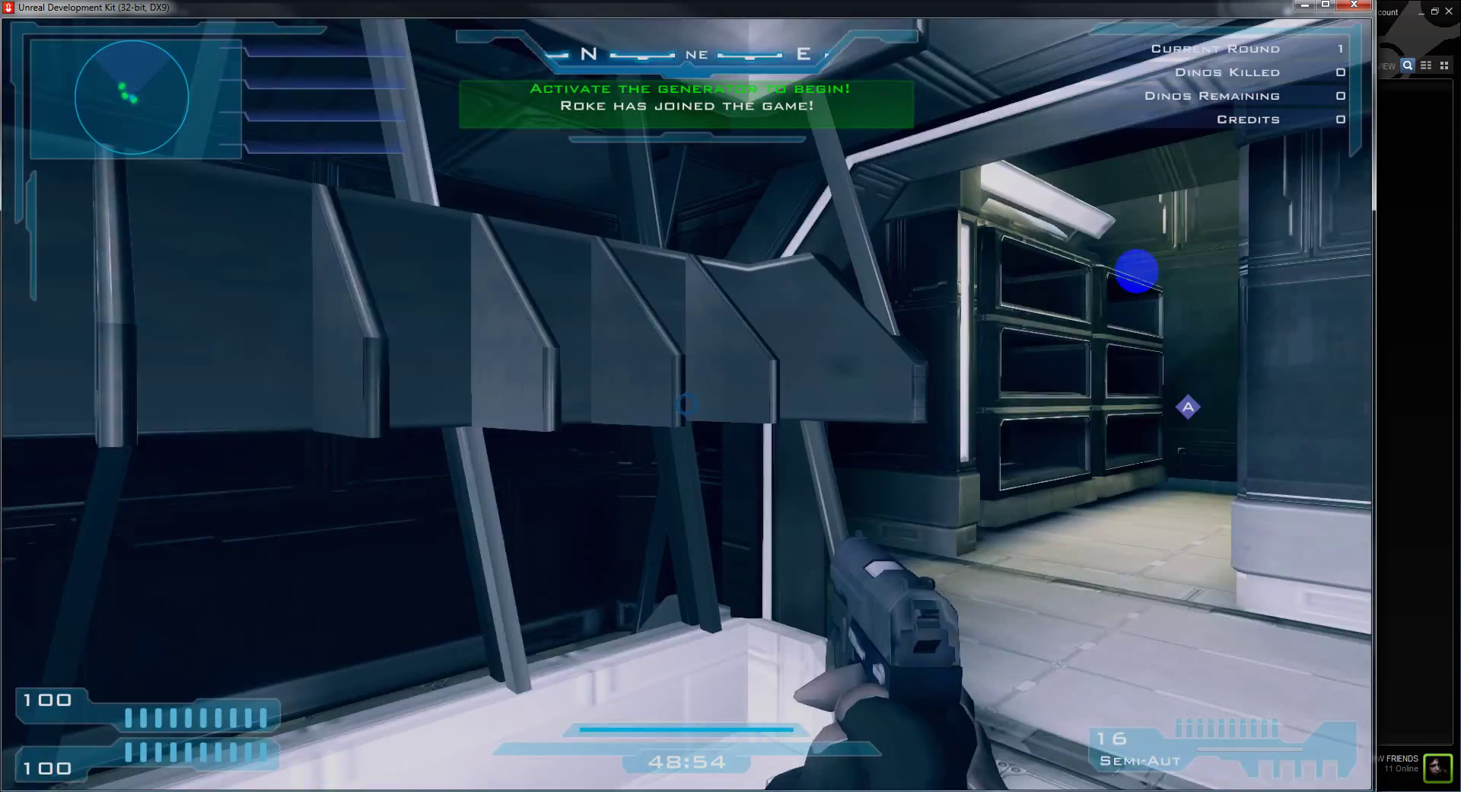
{"action": "key", "text": "w"}
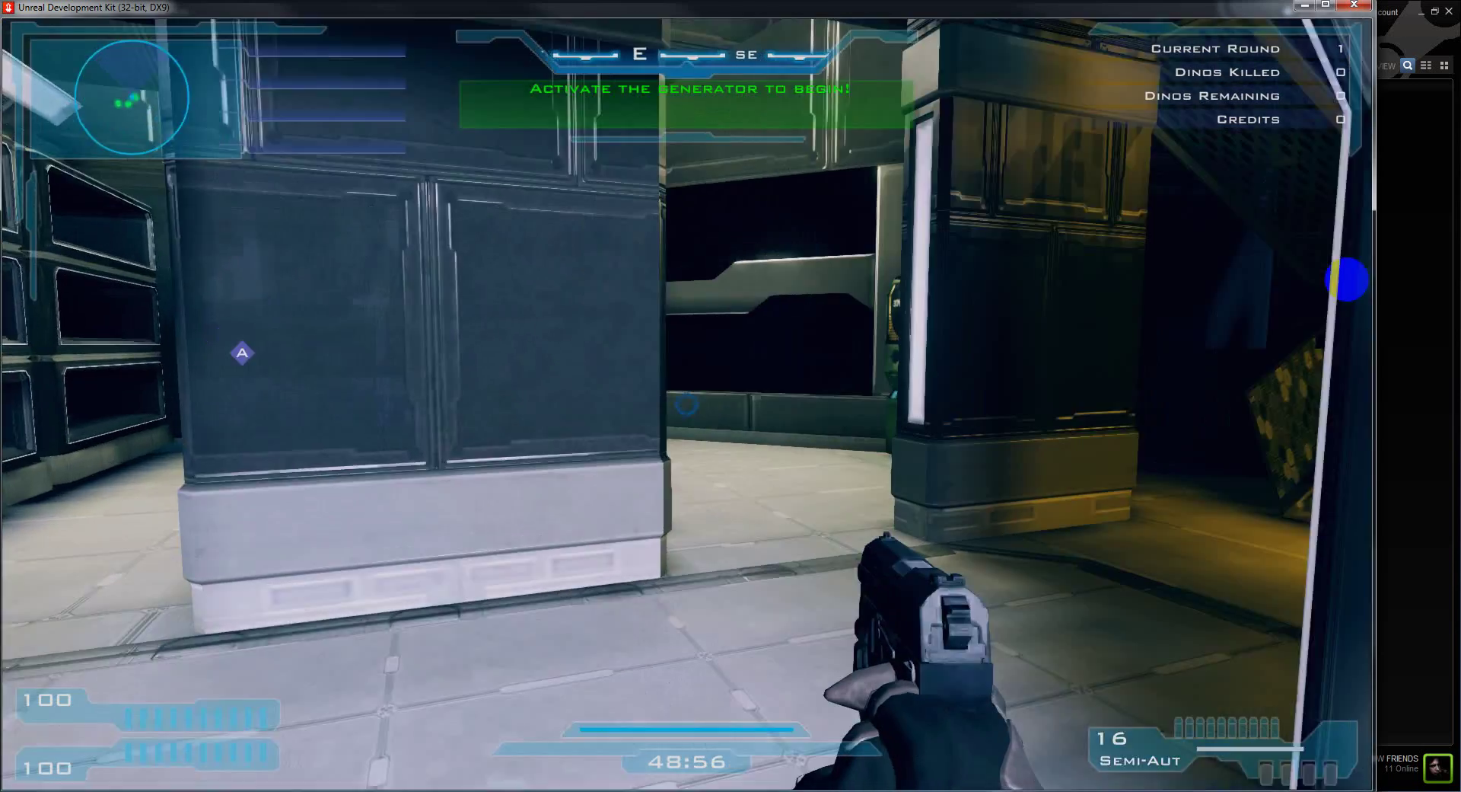
{"action": "key", "text": "w"}
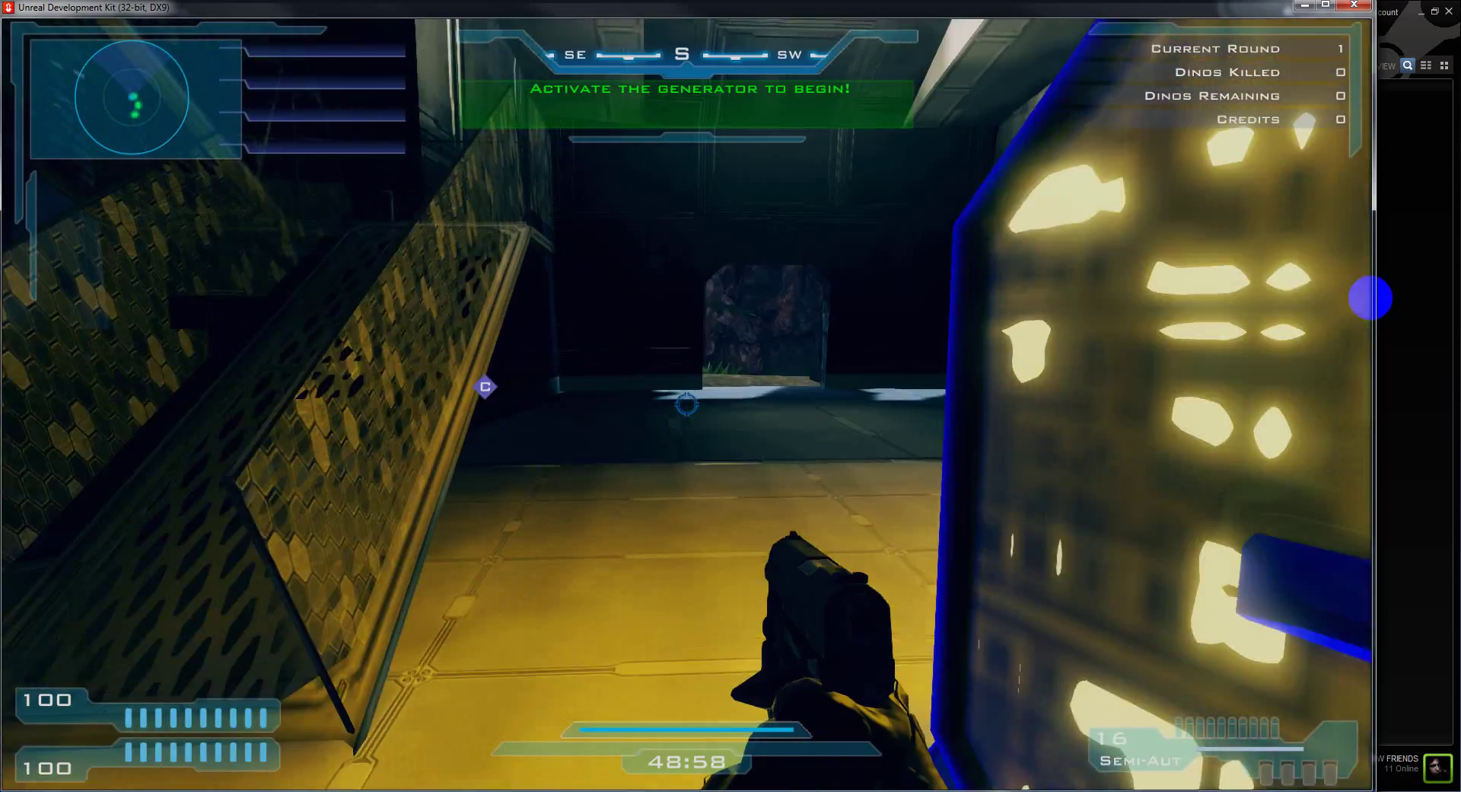
{"action": "key", "text": "w"}
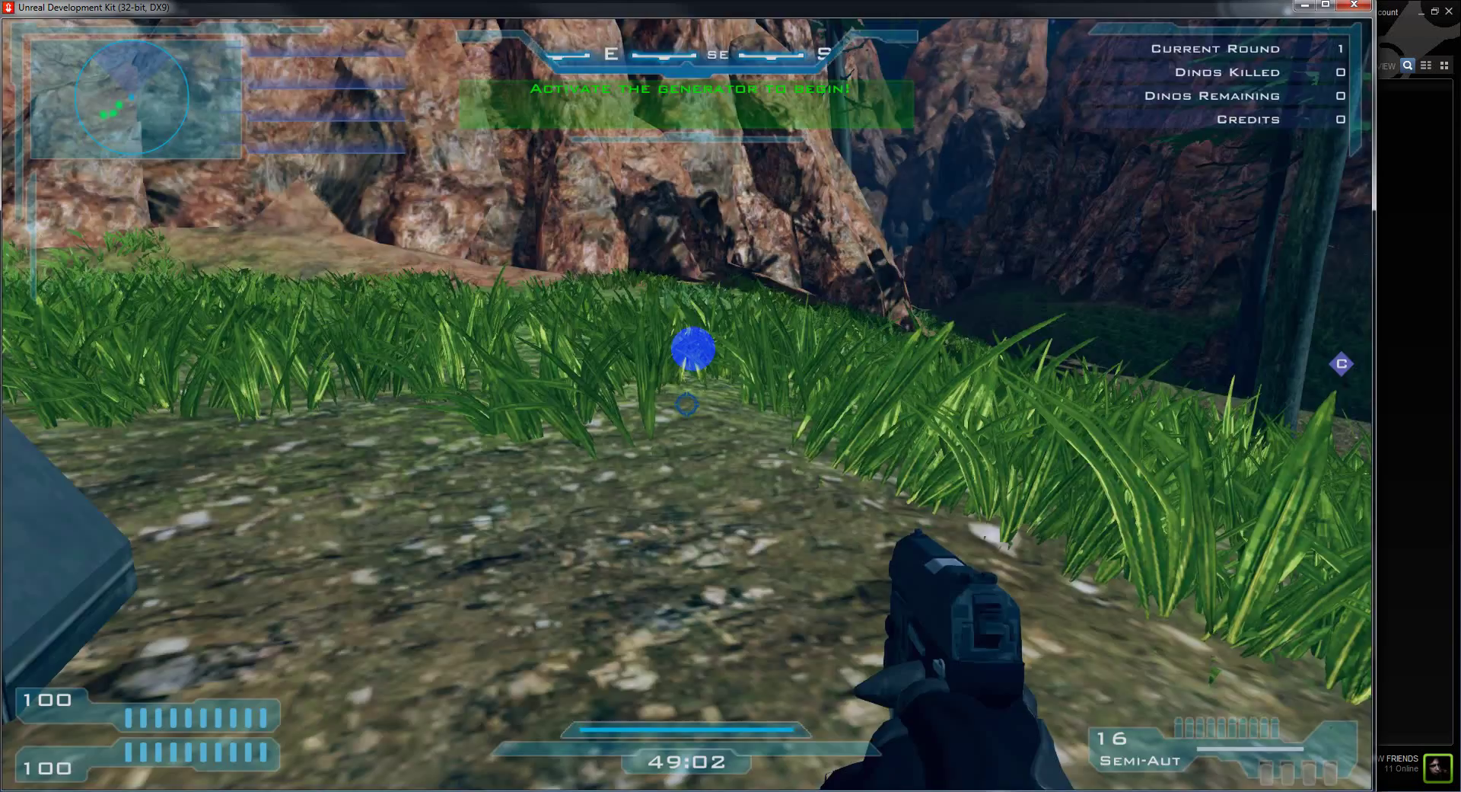
{"action": "mouse_move", "coordinate": [687, 404]}
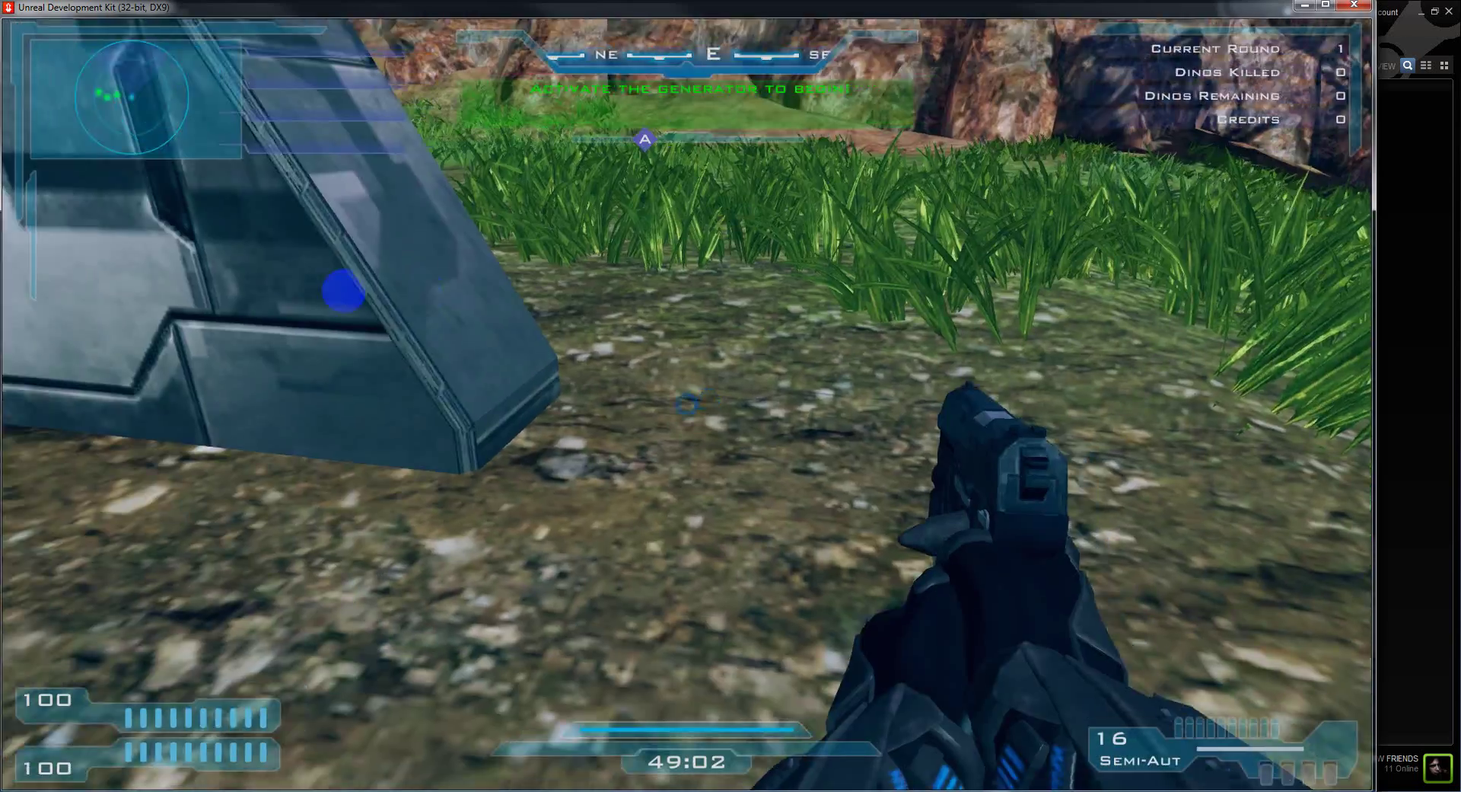
{"action": "key", "text": "w"}
{"action": "key", "text": "space"}
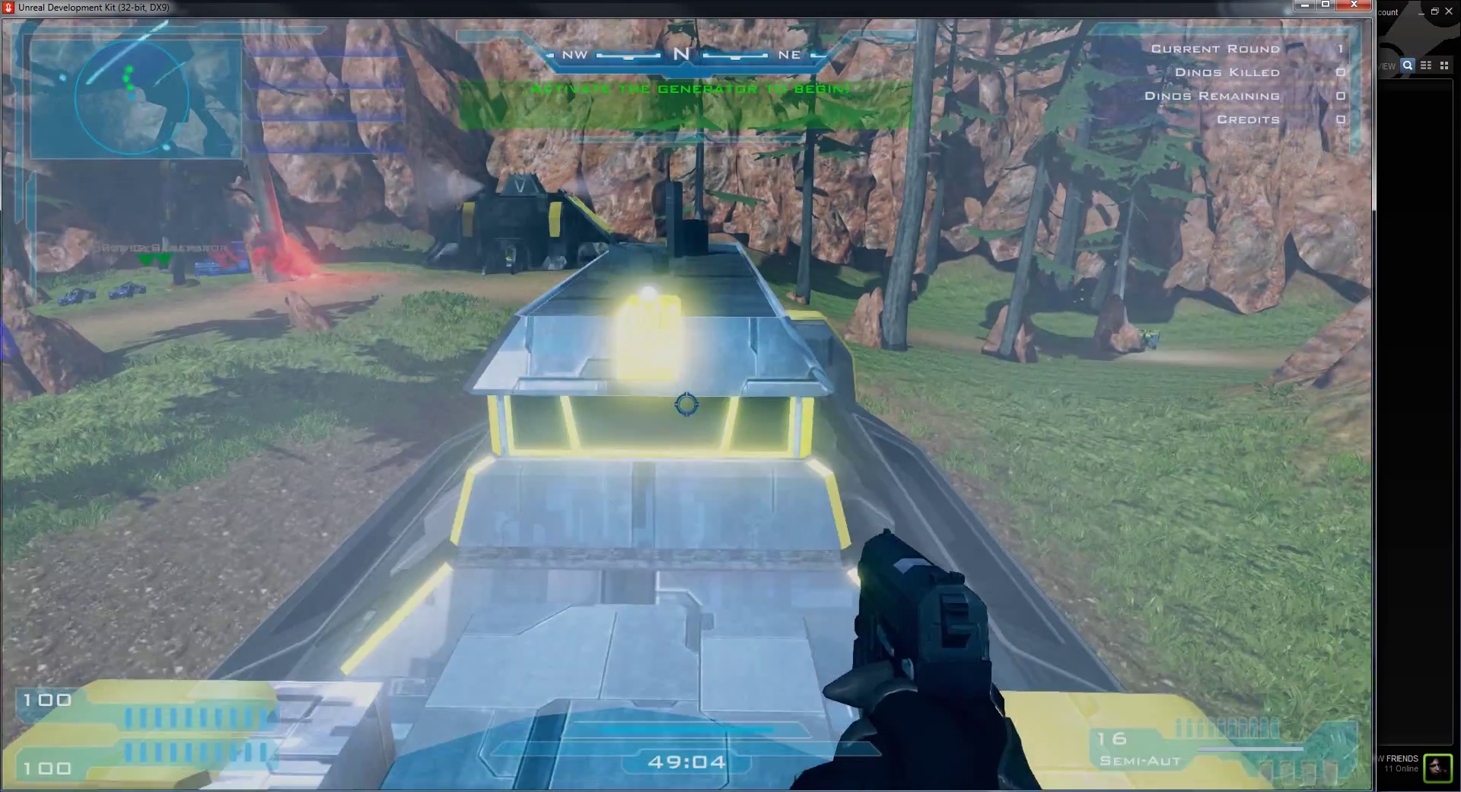
{"action": "key", "text": "w"}
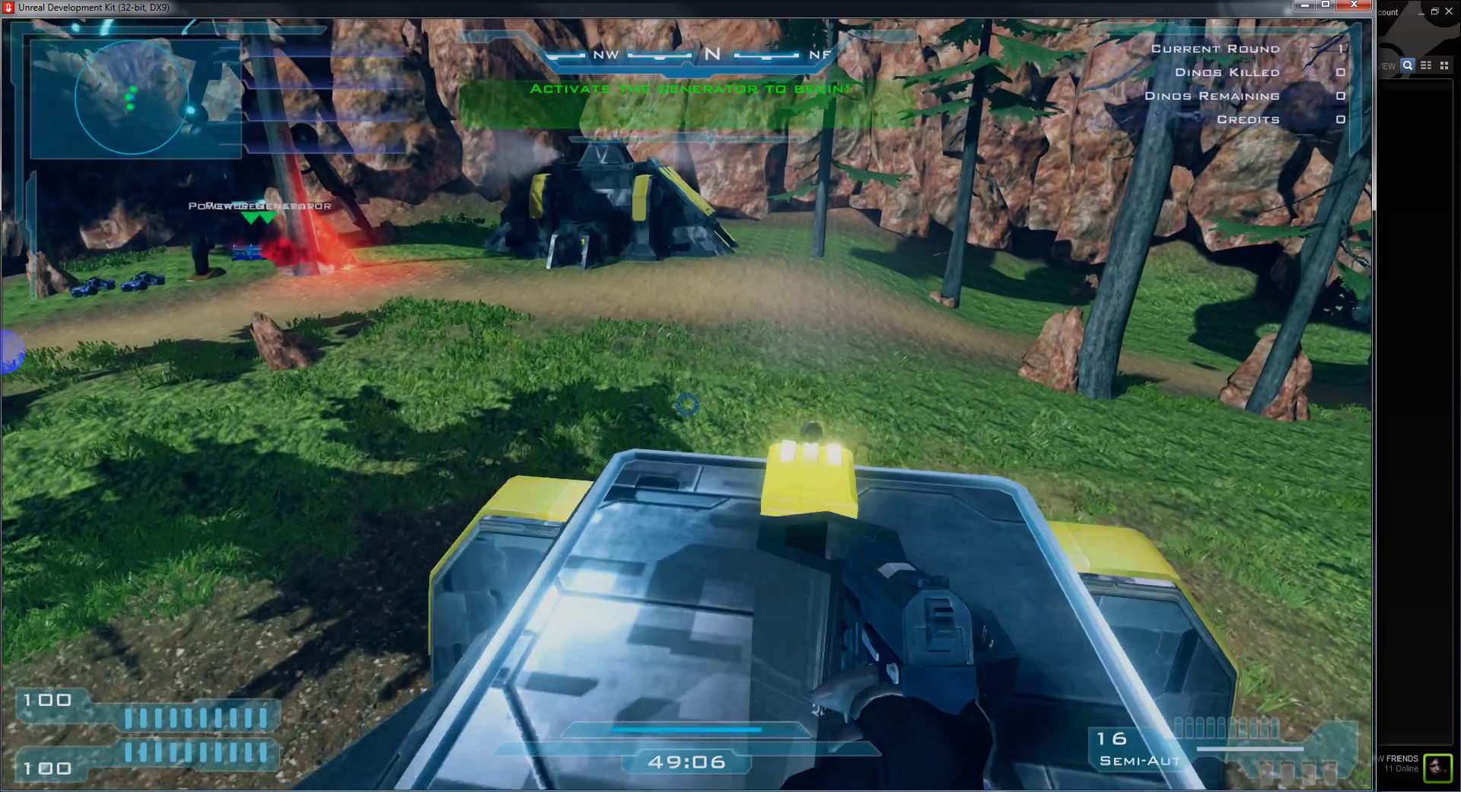